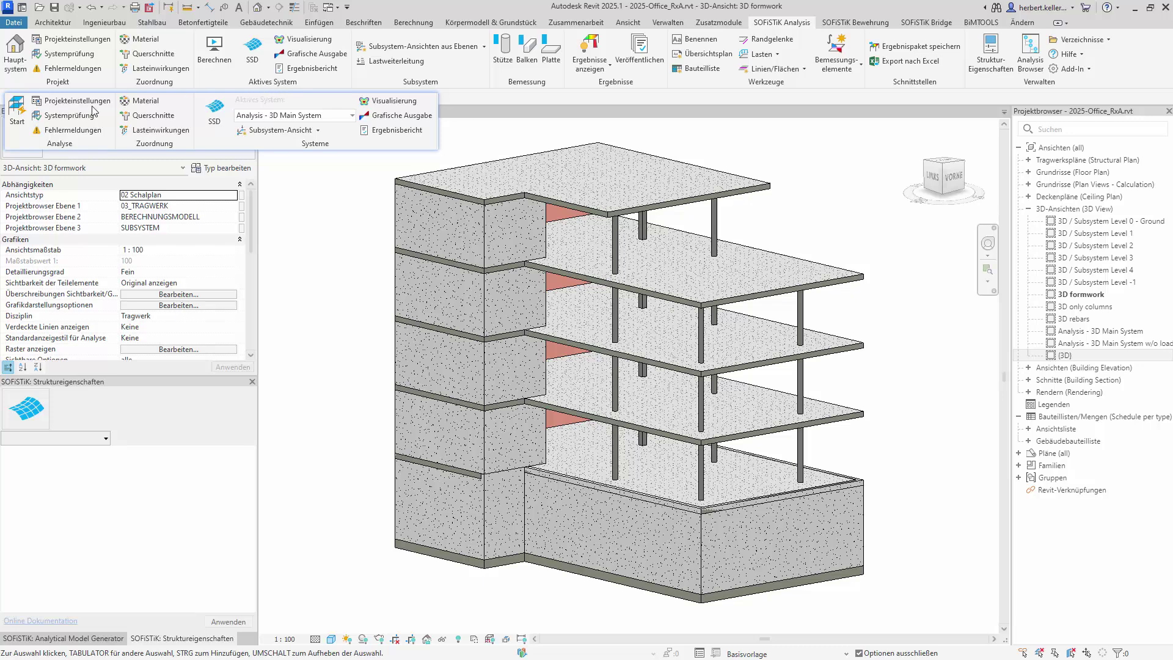
Show the SOFiSTiK Analytical Model Generator panel with its Standard configuration below the view properties.
left_click(18, 114)
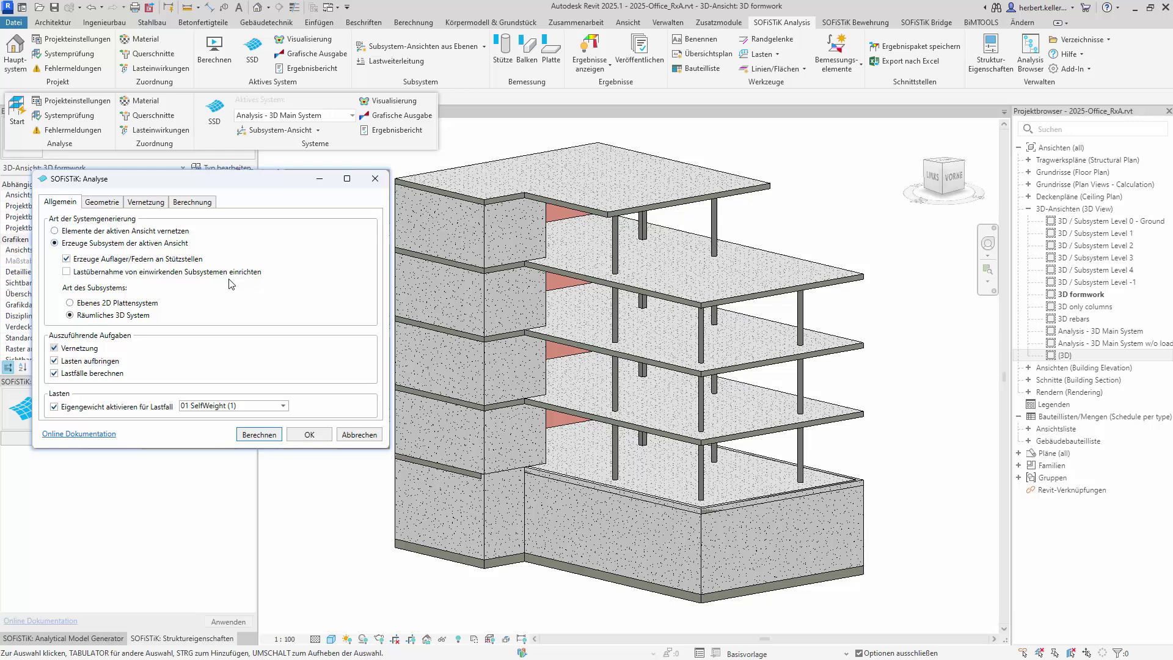
key("Escape")
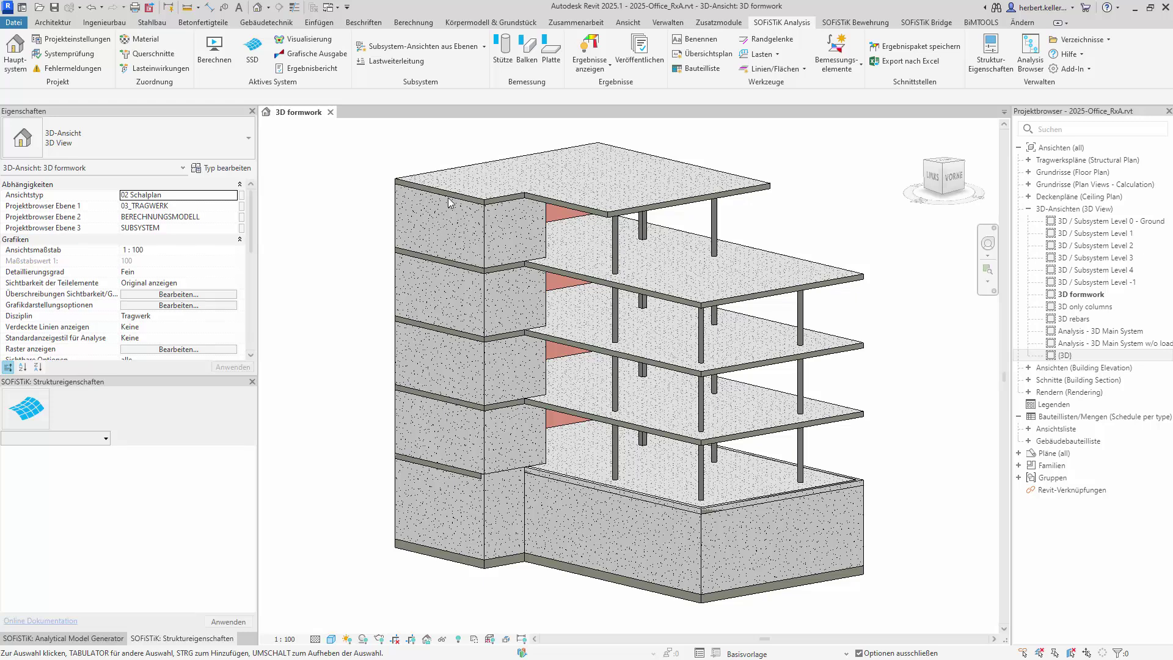
left_click(12, 55)
left_click(54, 639)
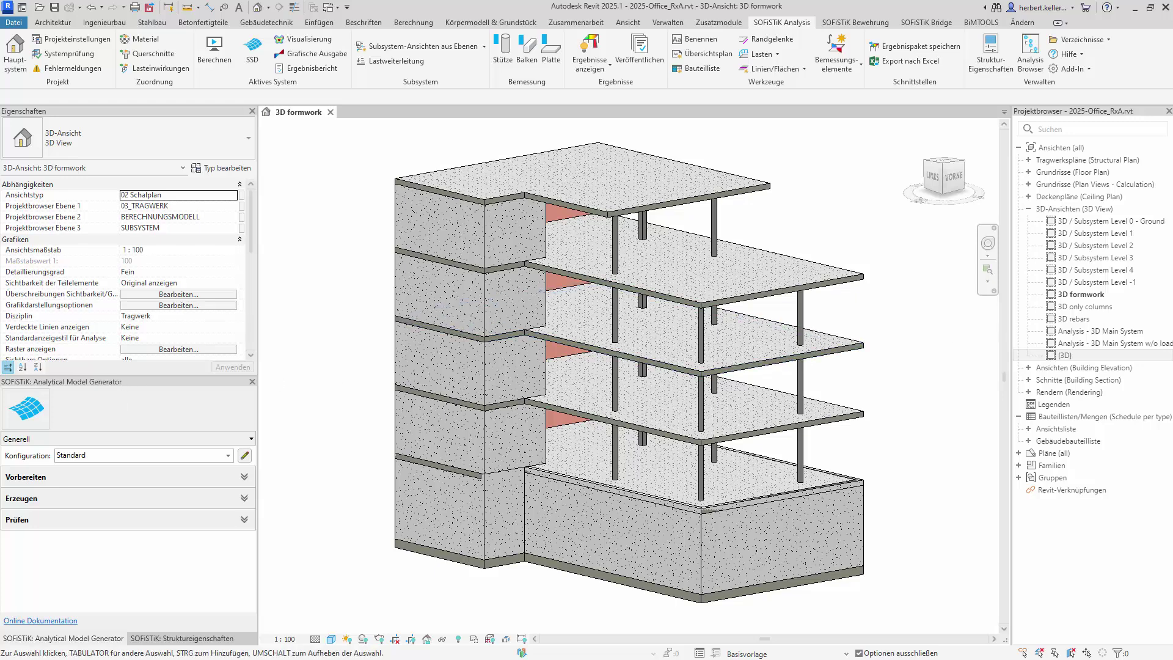
Open Analysis - 3D Main System and keep it as the SOFiSTiK main system view.
double_click(1140, 332)
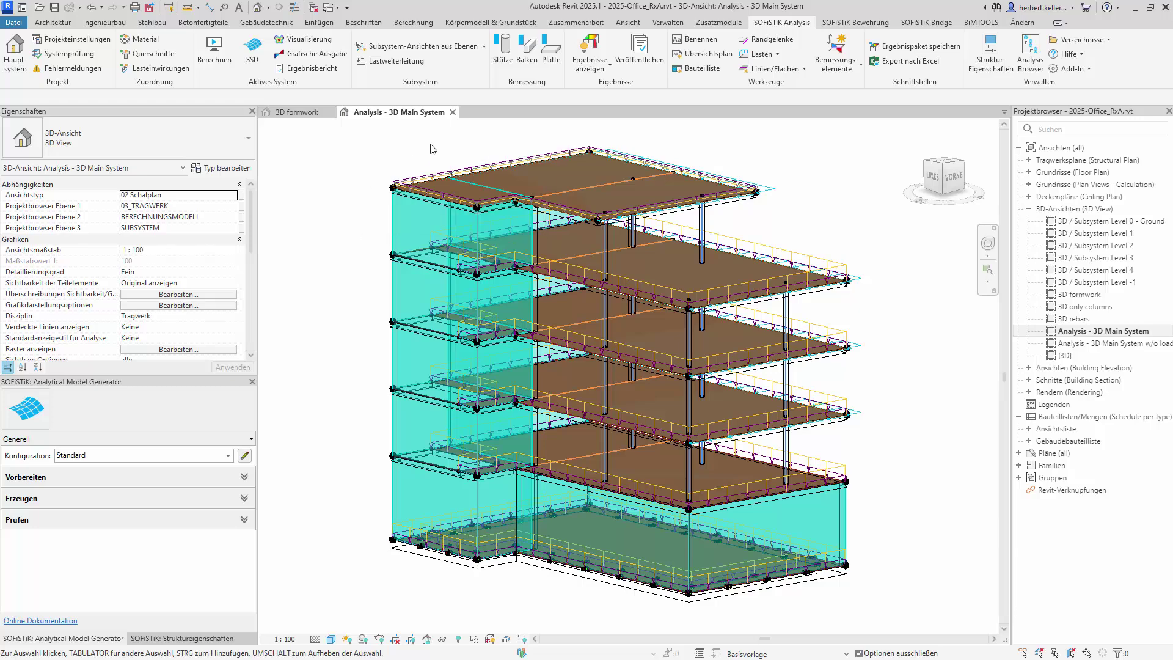
left_click(13, 63)
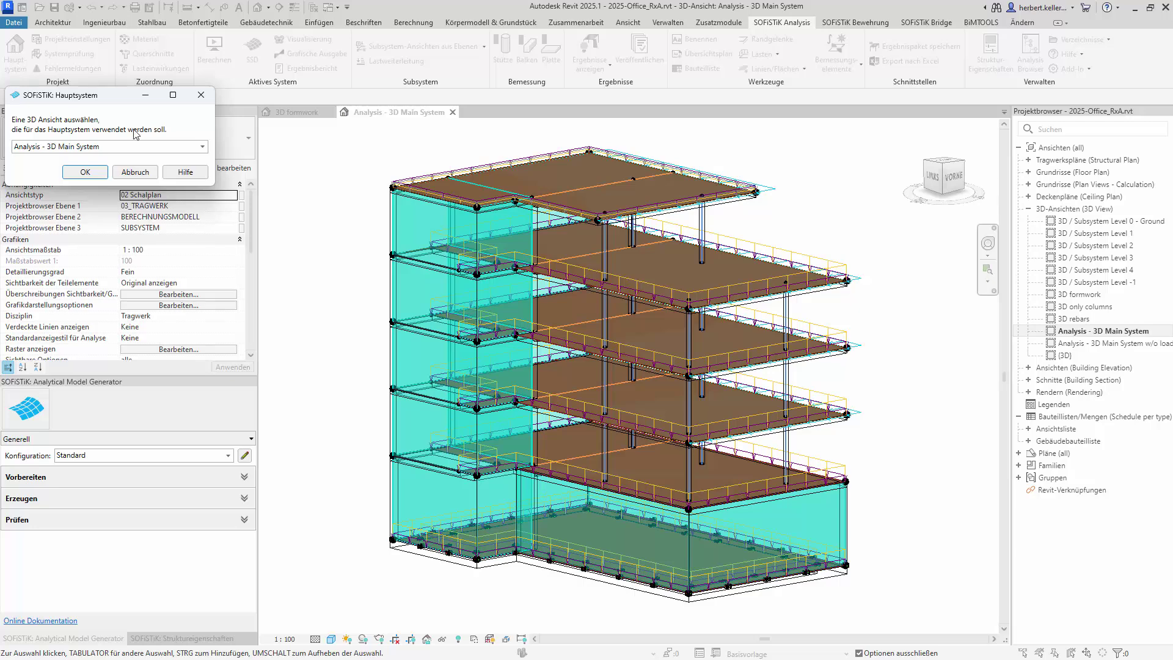
left_click(203, 147)
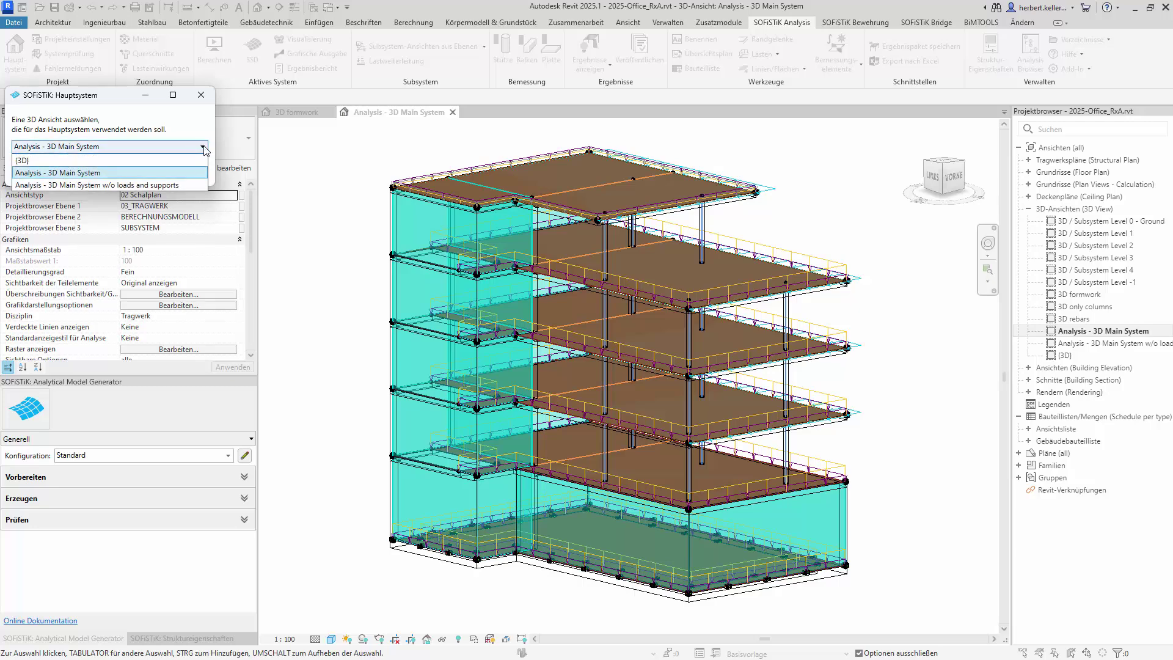
left_click(154, 175)
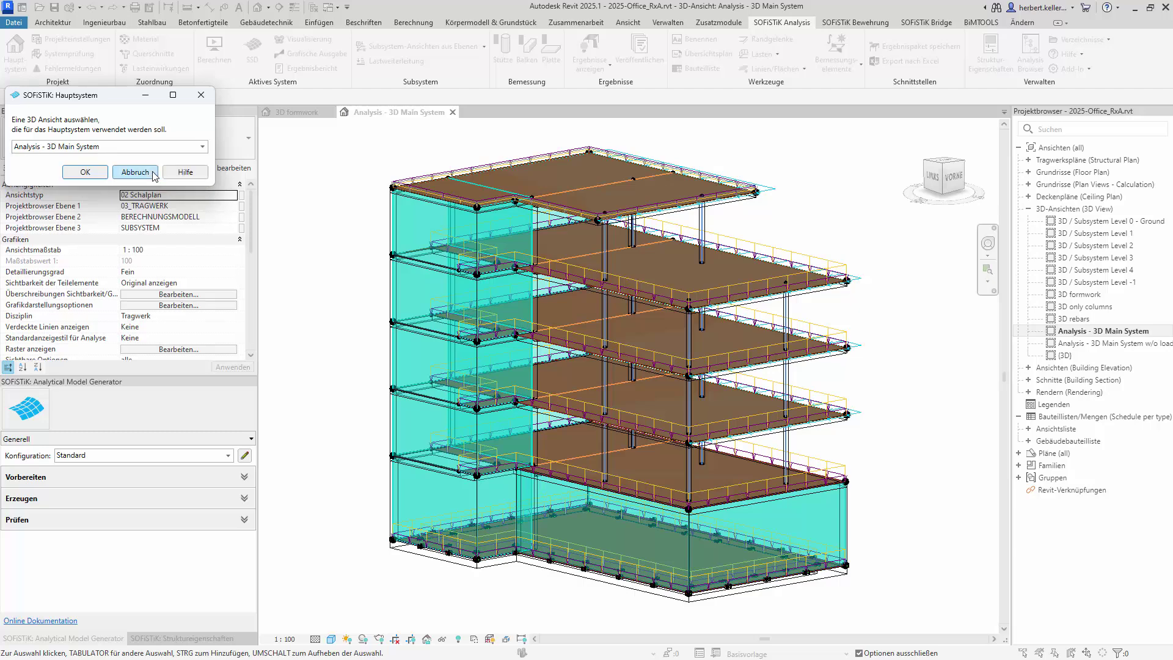
left_click(82, 173)
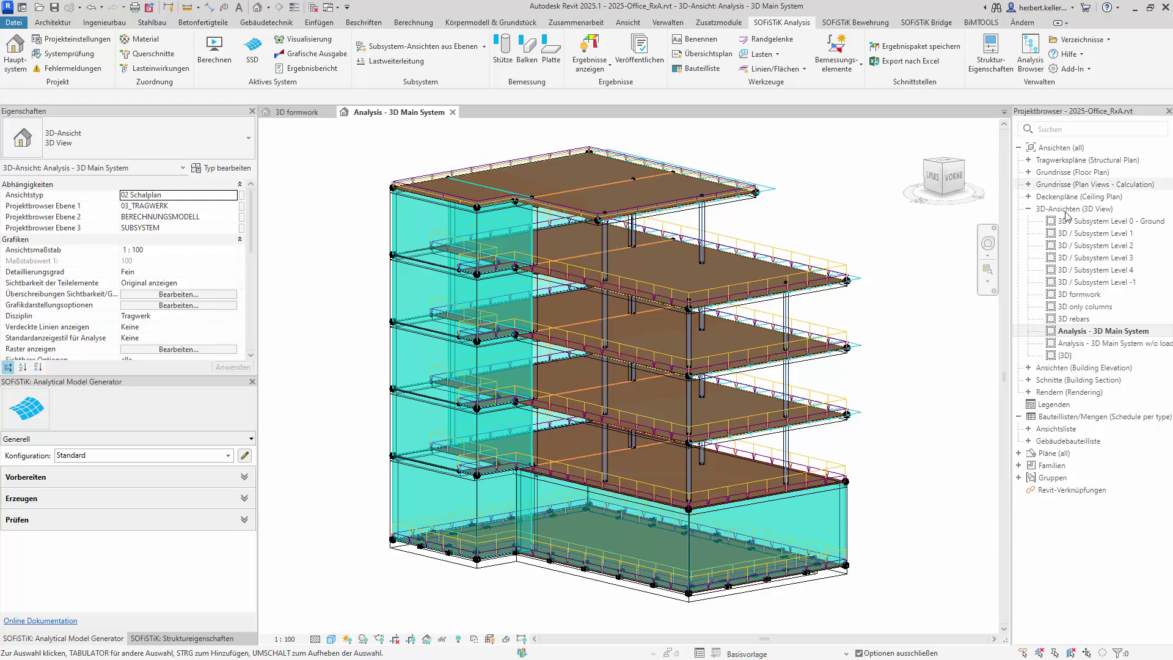
Open the 3D formwork, 3D rebars and {3D} views, then return to Analysis - 3D Main System.
left_click(1094, 295)
double_click(1097, 295)
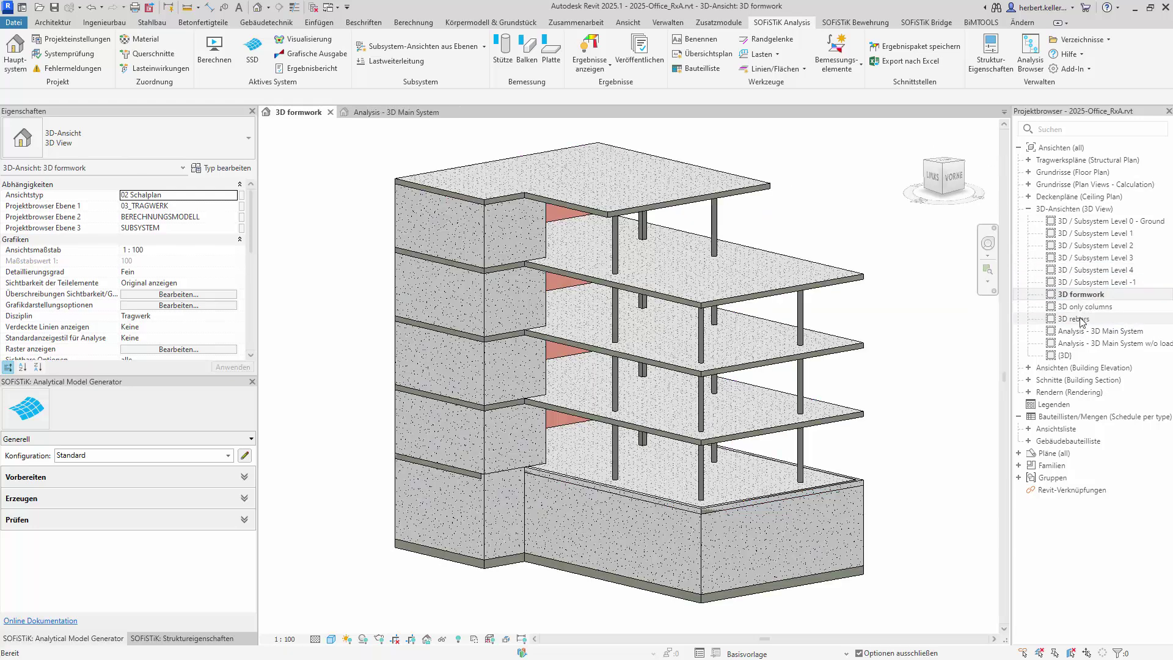
double_click(1075, 318)
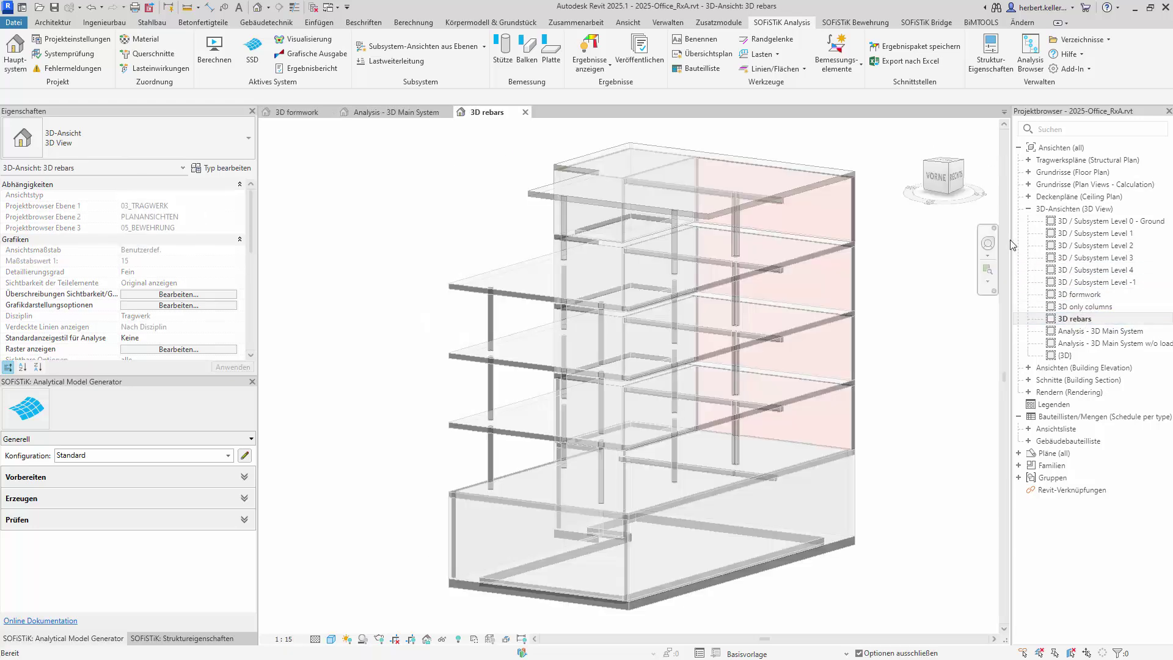
double_click(1064, 356)
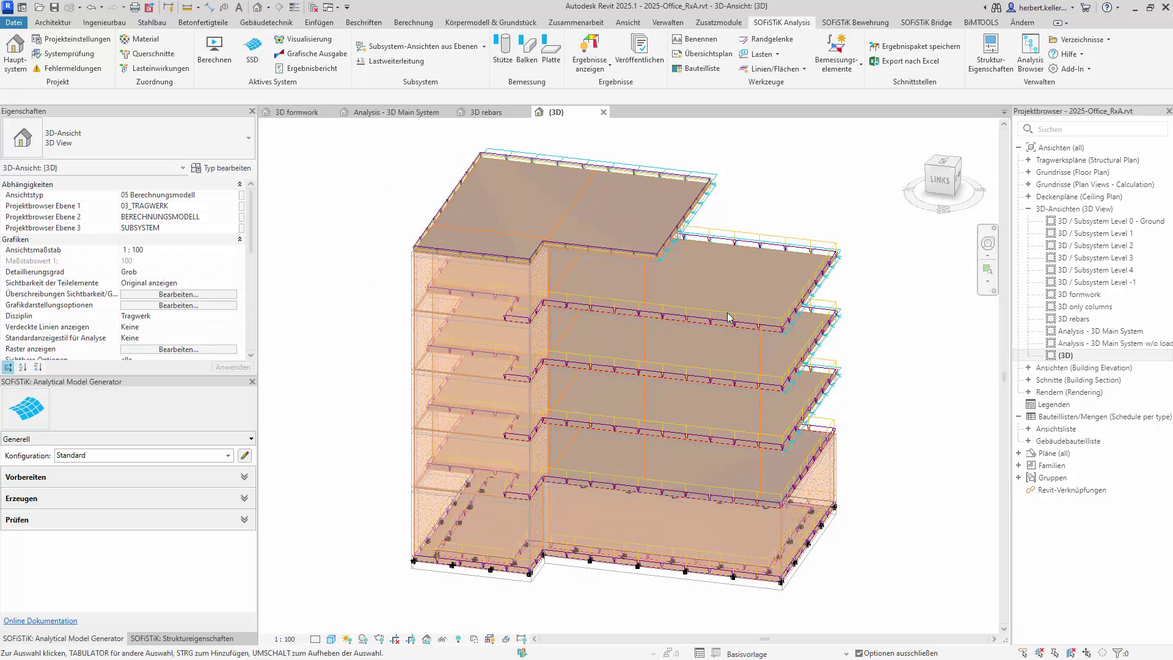
left_click(15, 61)
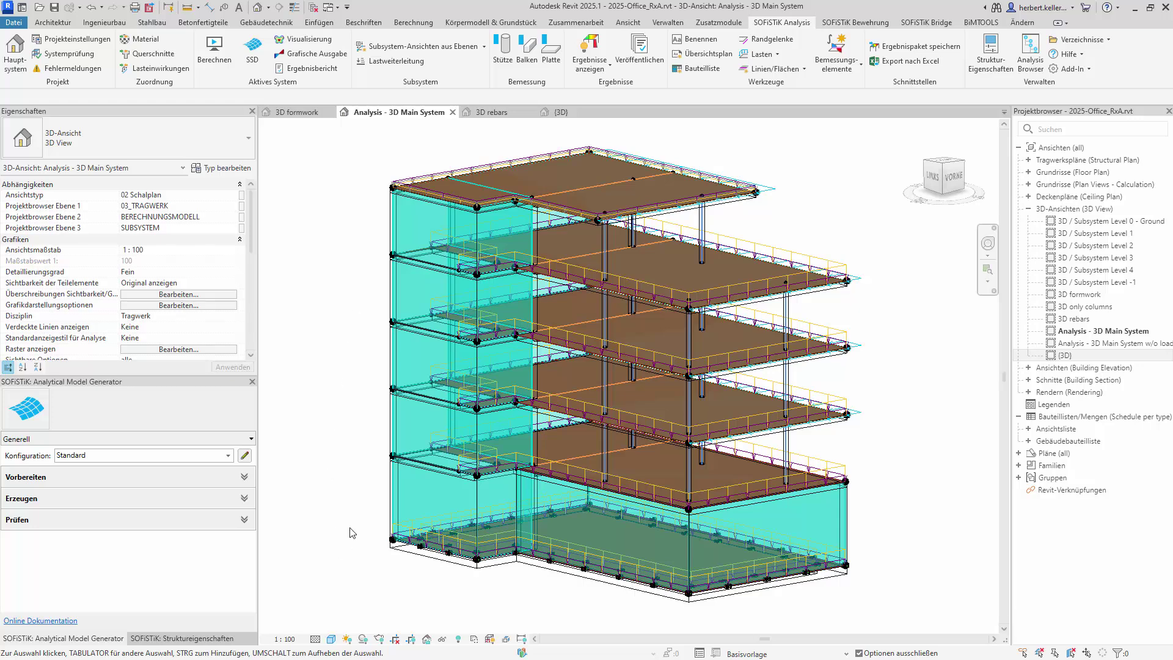
Review the main system's calculation settings unchanged, then tick Lastfälle berechnen and apply.
left_click(157, 640)
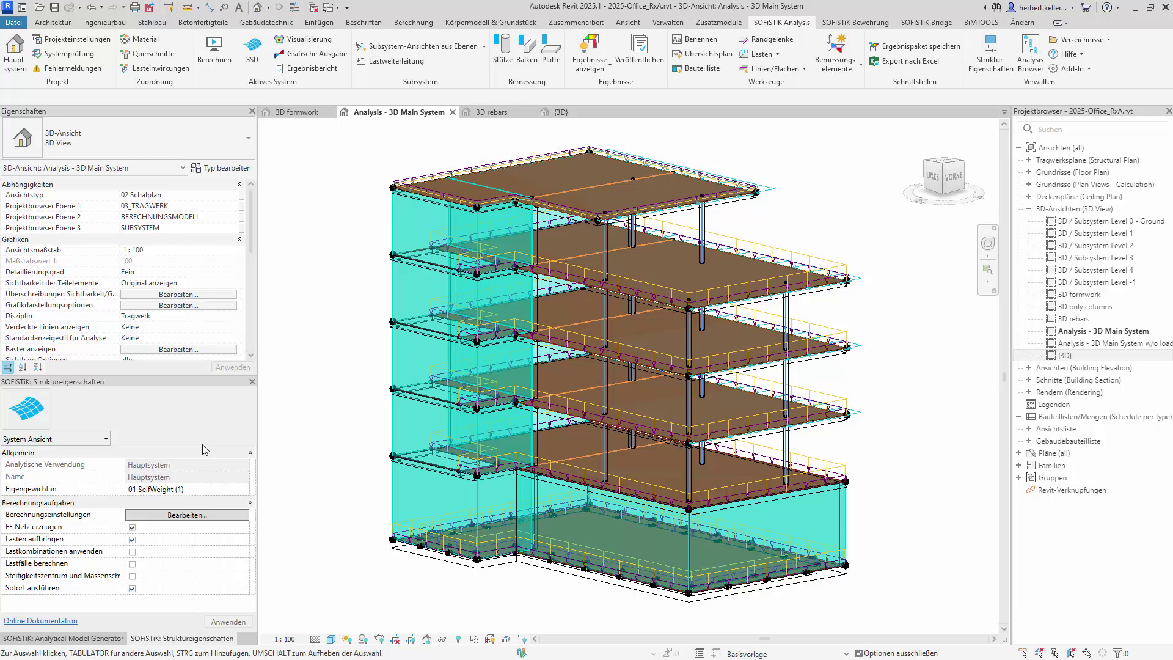
left_click(192, 515)
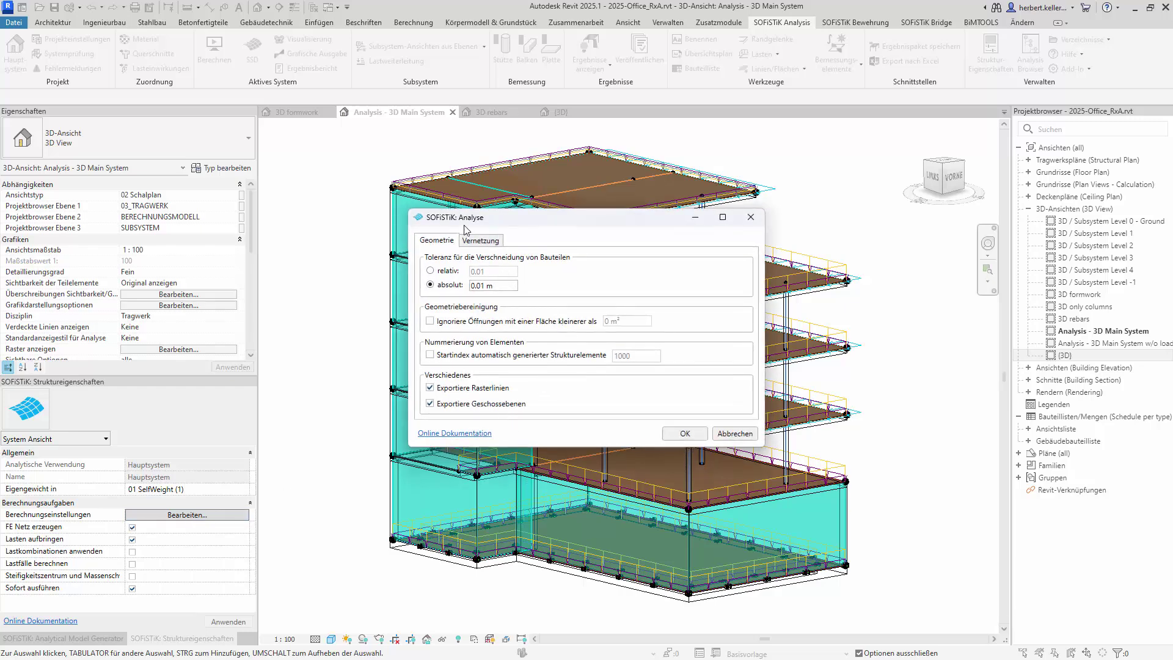
left_click(481, 239)
left_click(736, 409)
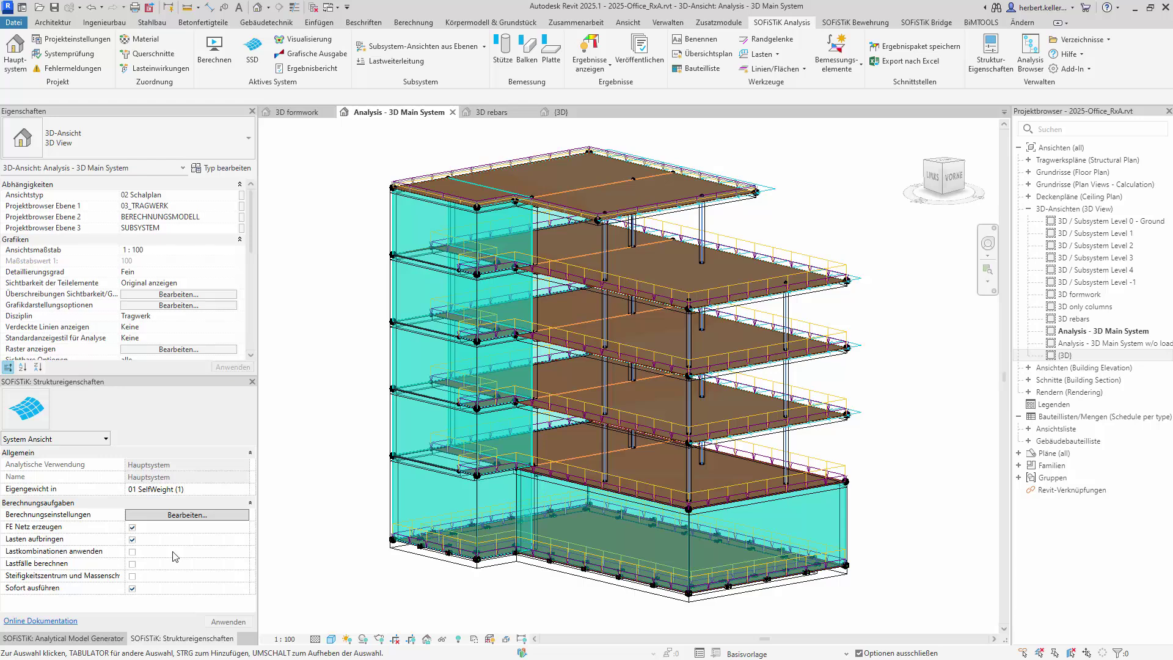
left_click(133, 564)
left_click(227, 621)
Calculate the main system with Berechnen and dismiss the Systemgenerierung completion message.
left_click(222, 61)
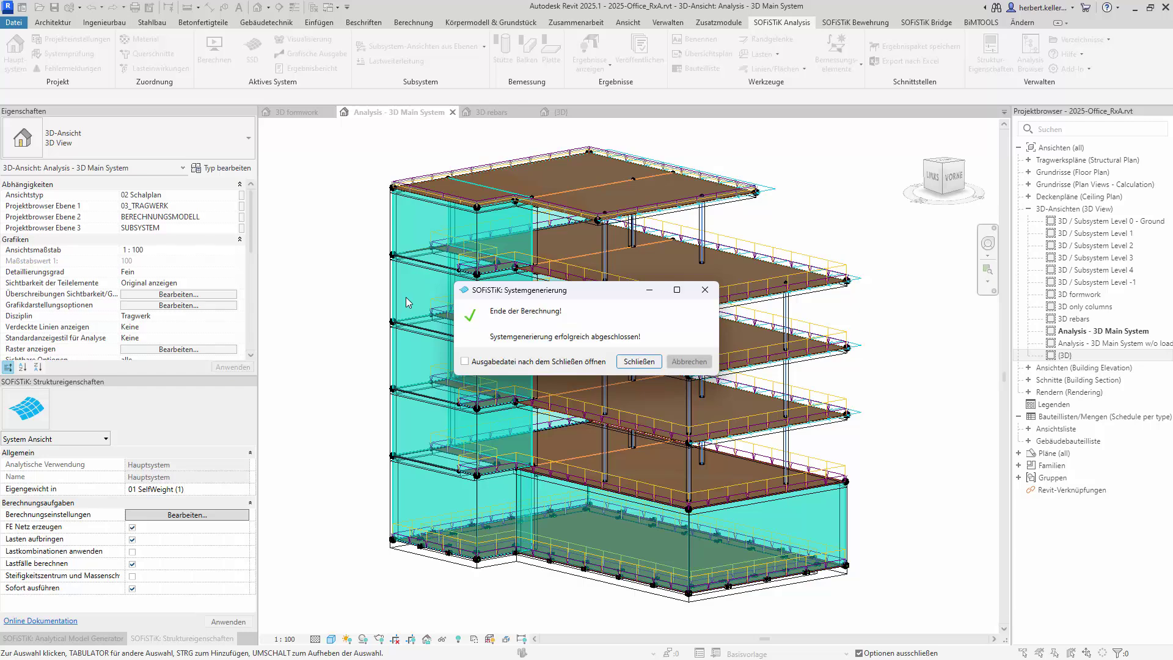
left_click(639, 361)
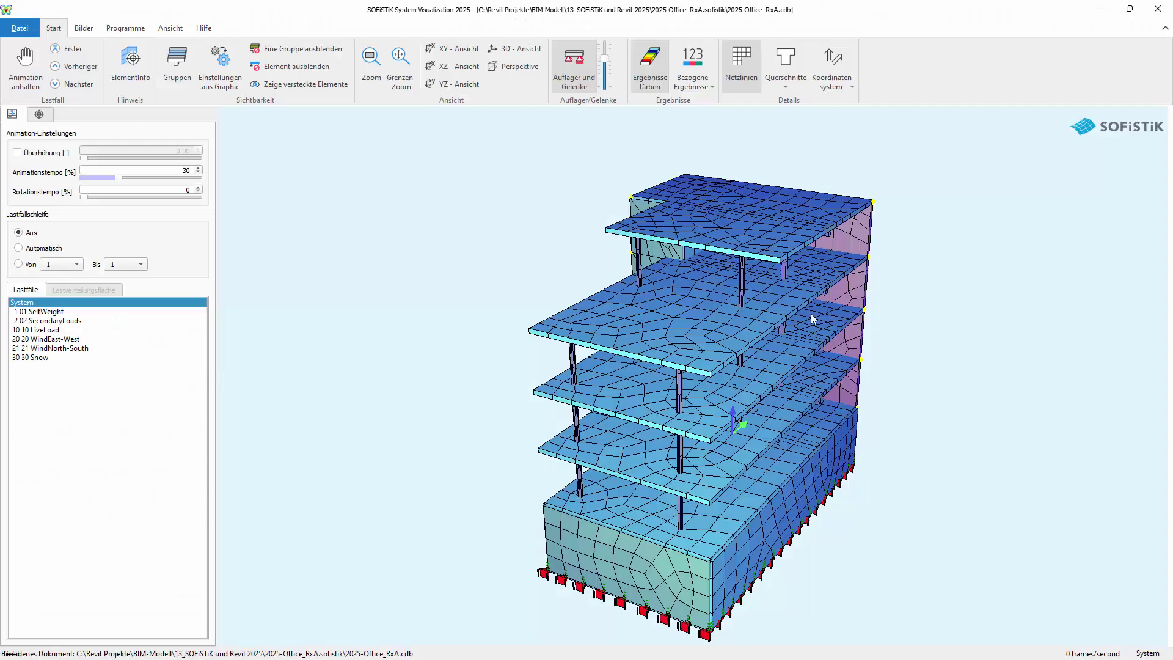
Close SOFiSTiK System Visualization to return to Revit.
left_click(1158, 9)
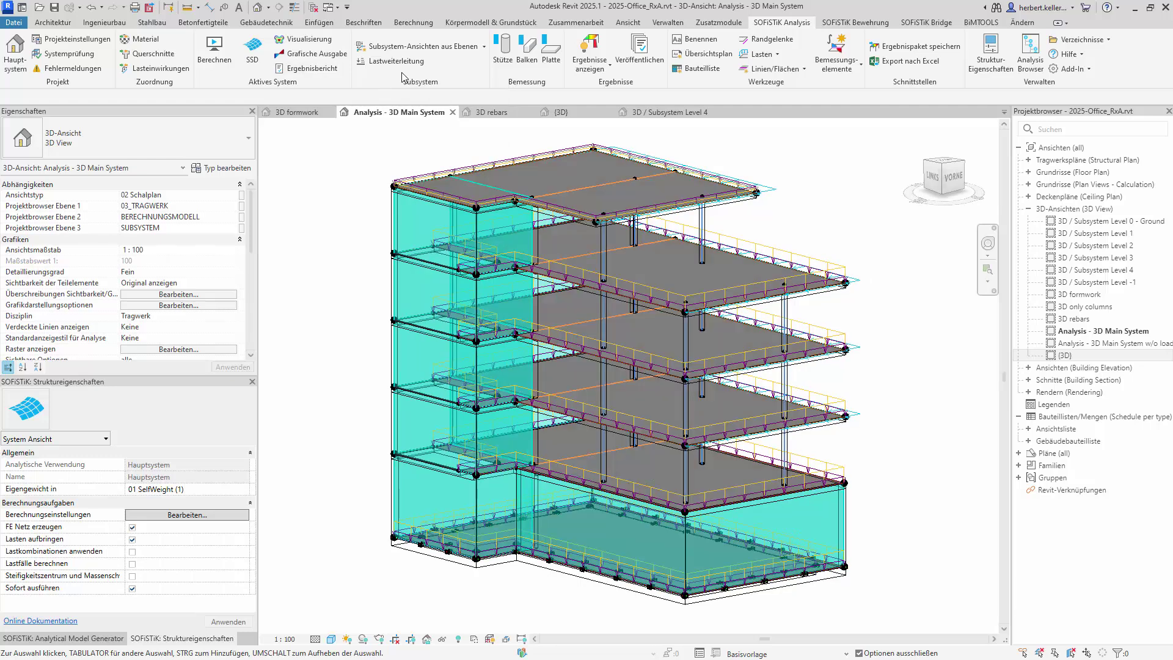
Cancel creating subsystem views from levels, then show the Analysis Browser listing Hauptsystem and subsystems.
left_click(482, 47)
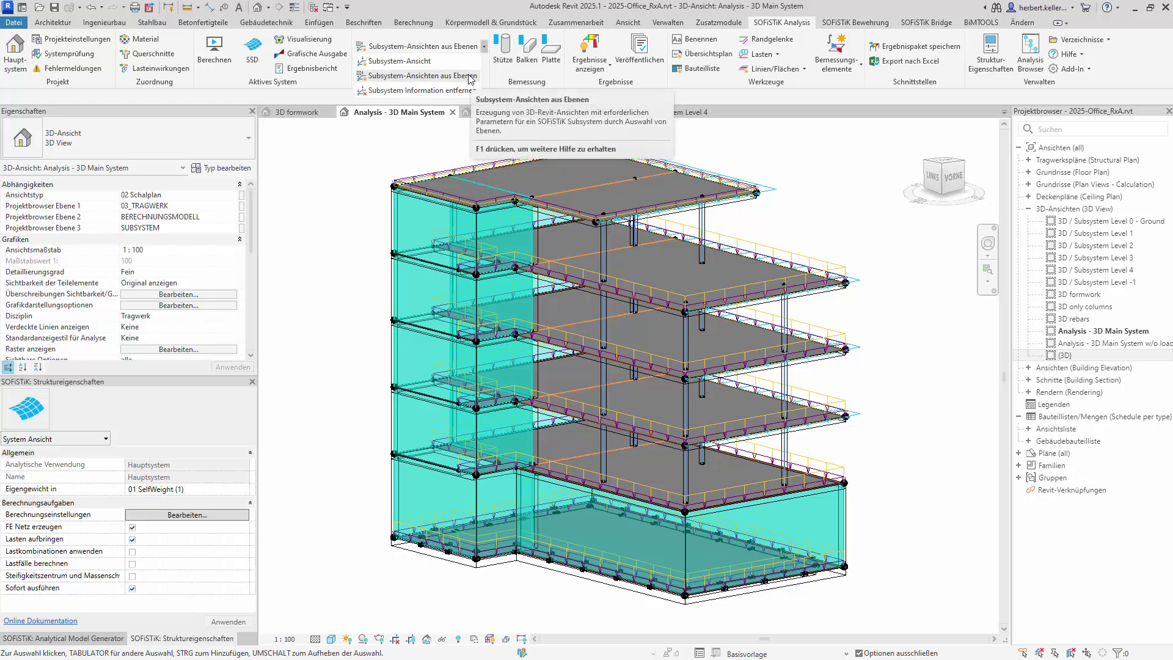
left_click(470, 76)
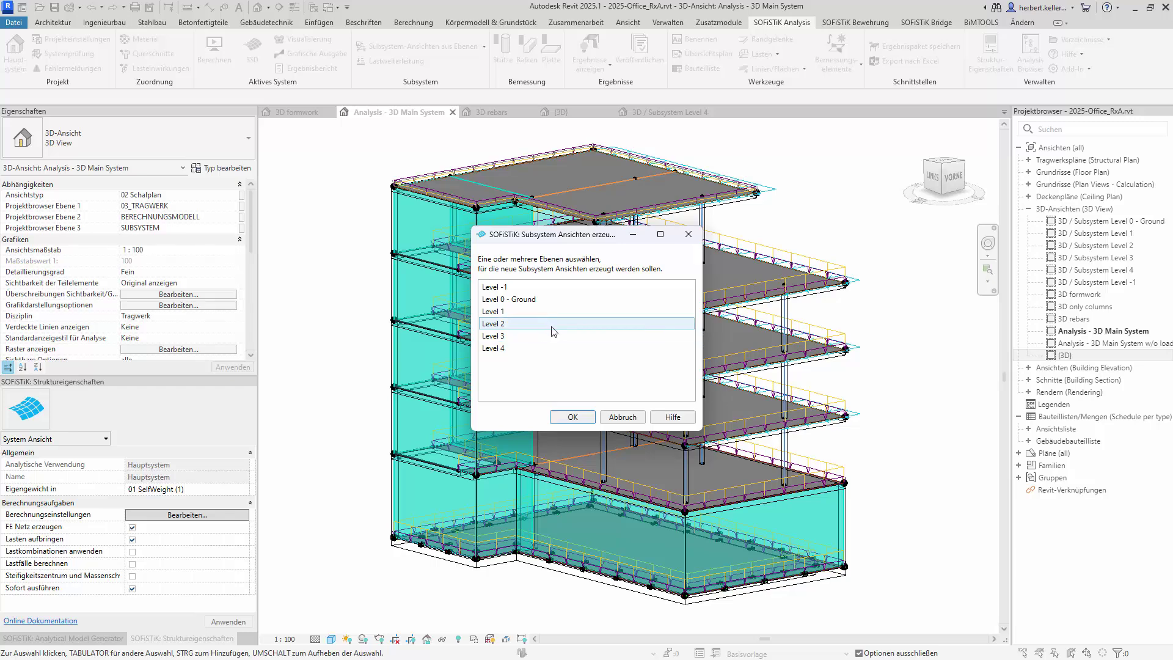
left_click(614, 419)
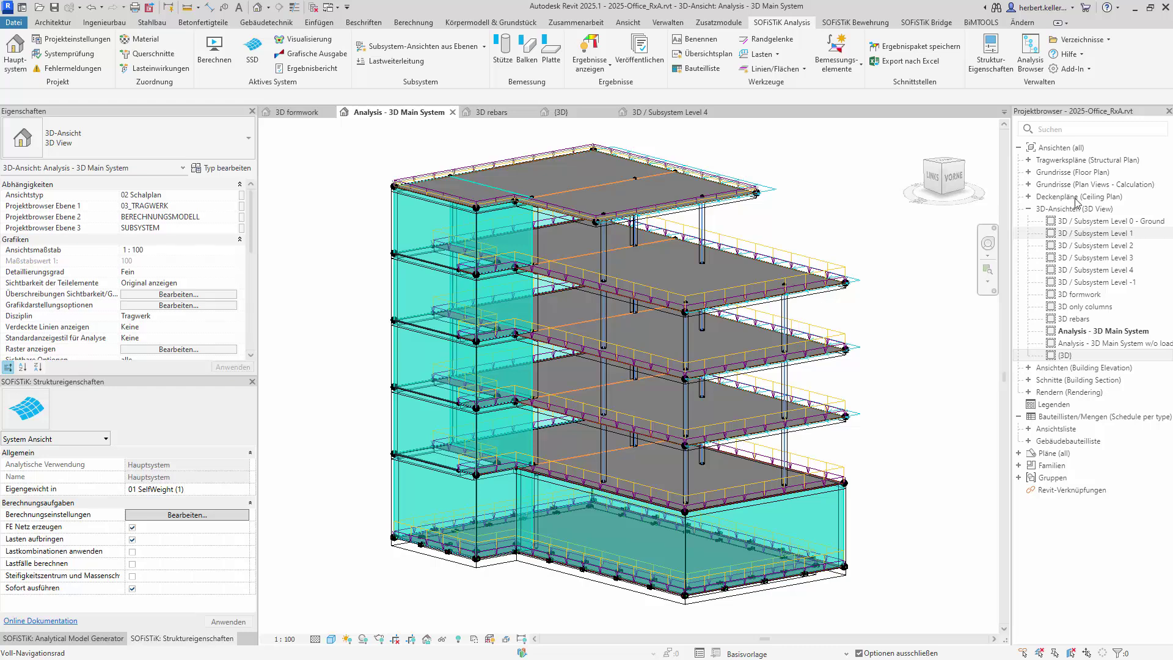
left_click(1031, 61)
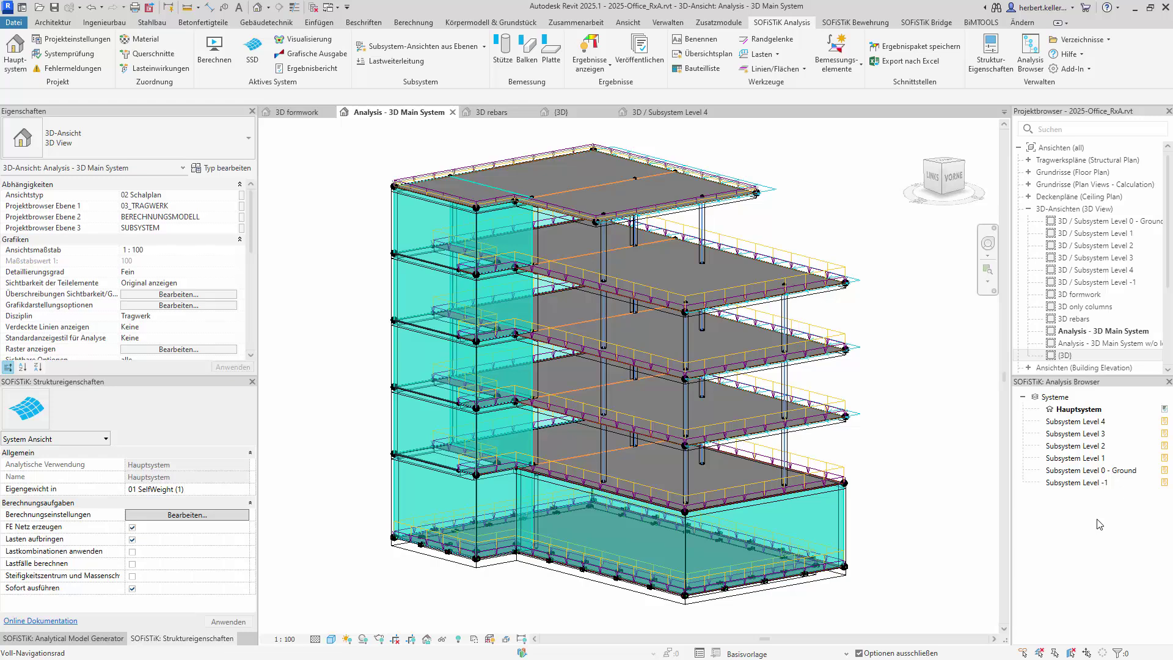
Open the Subsystem Level 1 3D view, then return to the Hauptsystem's Analysis - 3D Main System view.
double_click(1075, 457)
left_click(1075, 411)
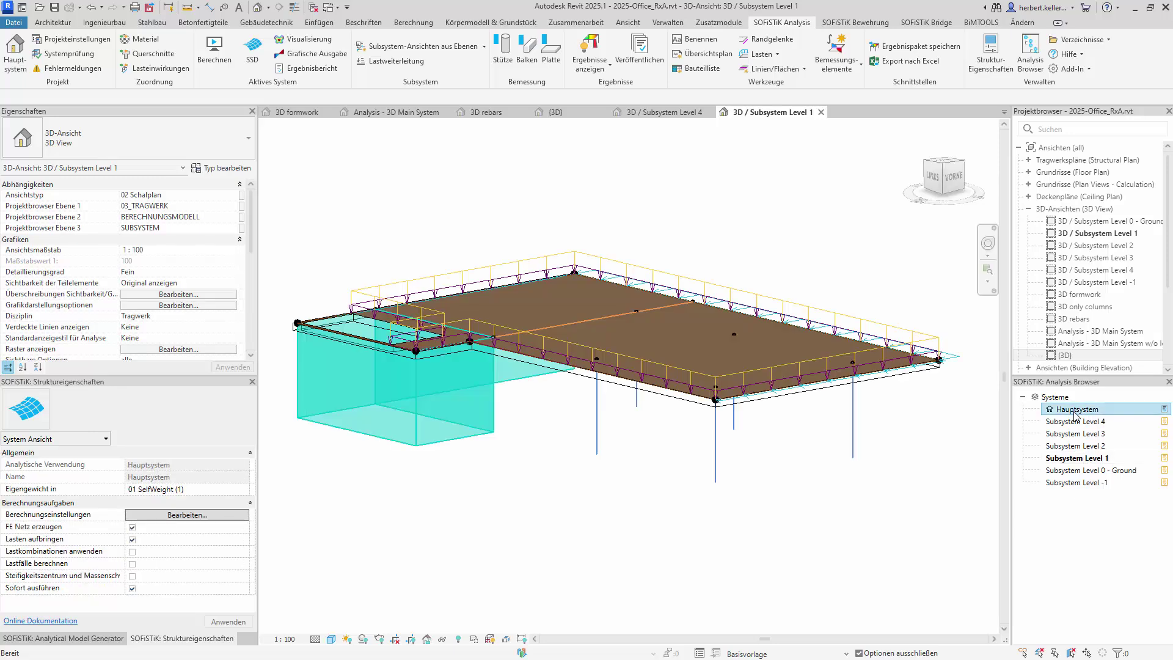
double_click(1075, 410)
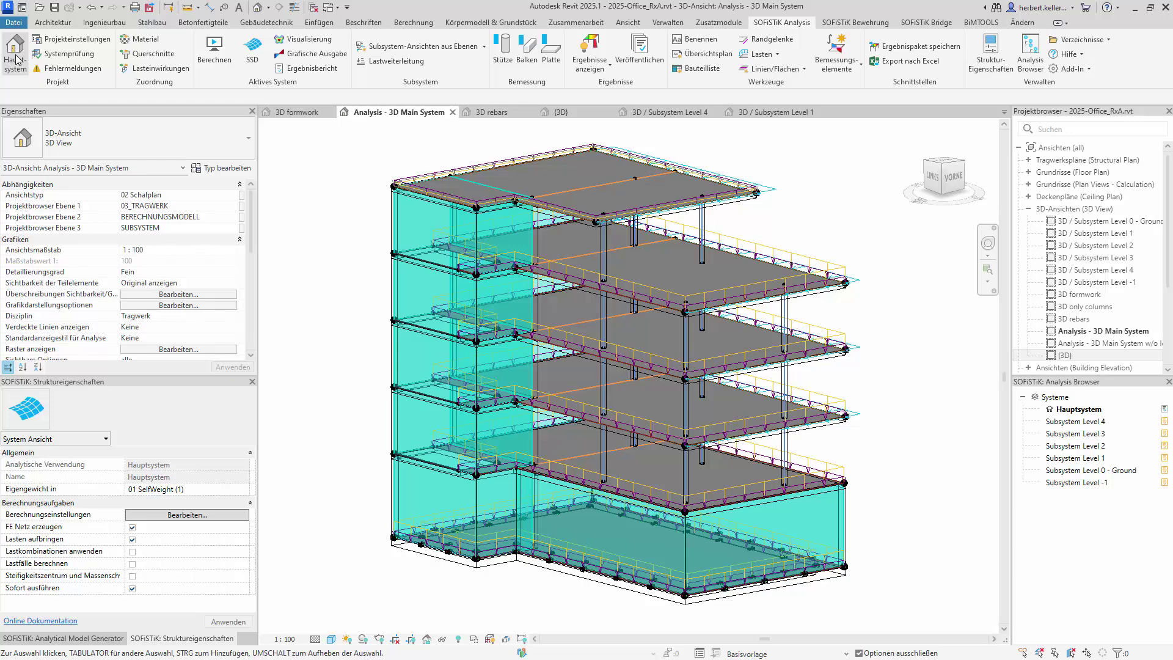
Delete the Hauptsystem definition and confirm the deletion.
right_click(1084, 414)
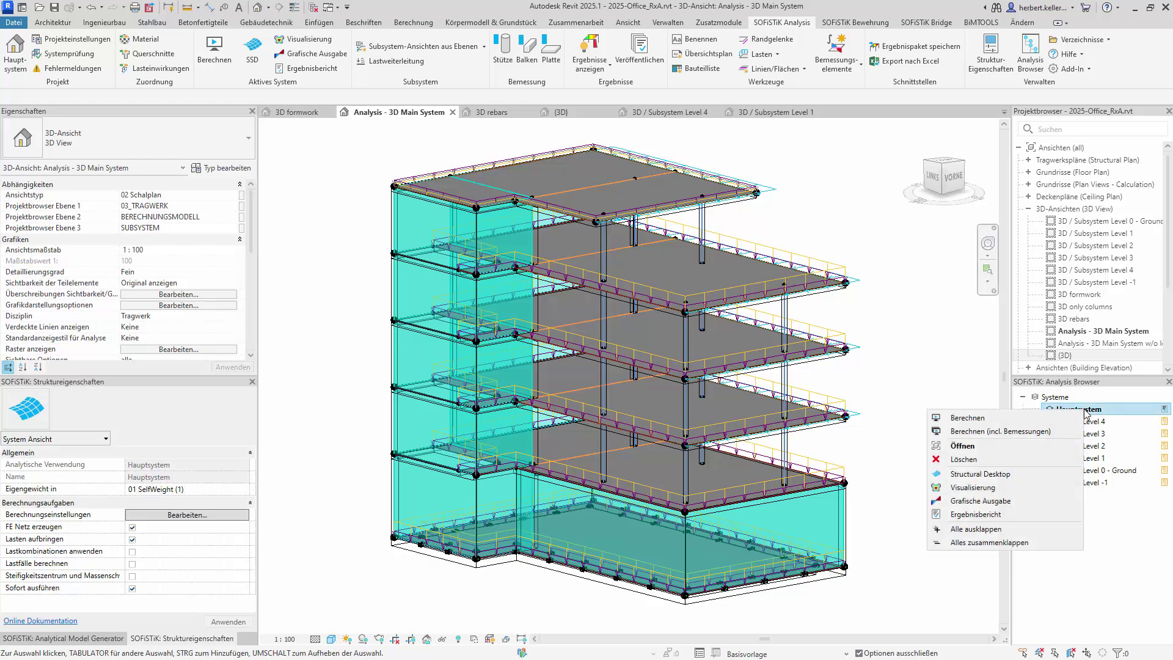
left_click(1026, 463)
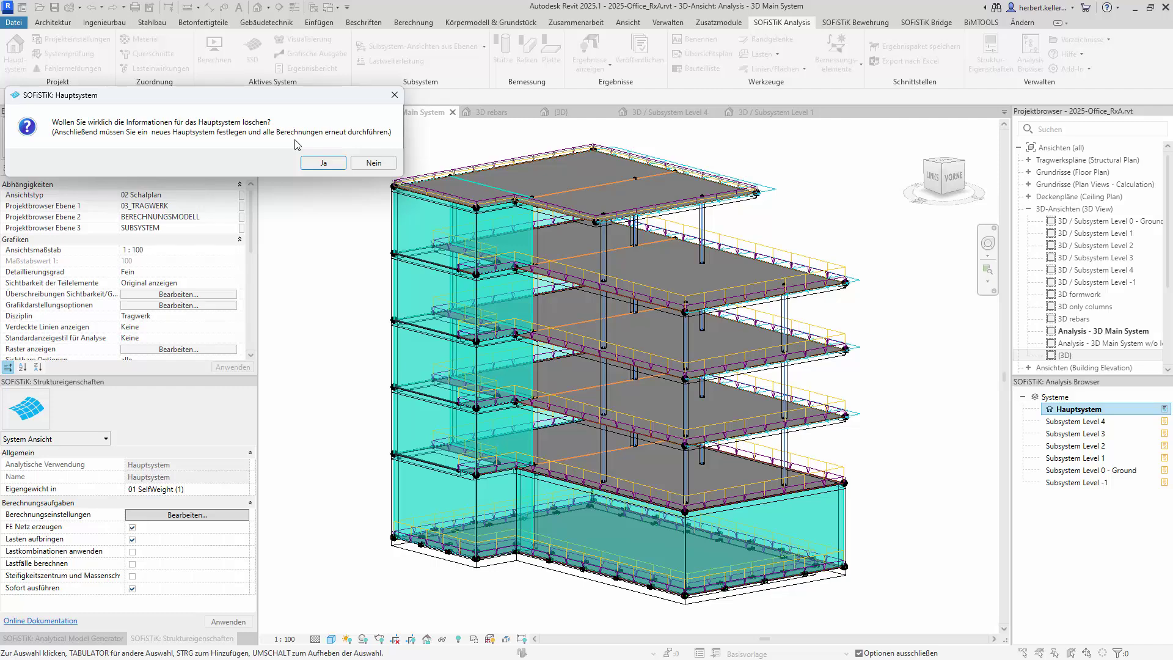
left_click(322, 164)
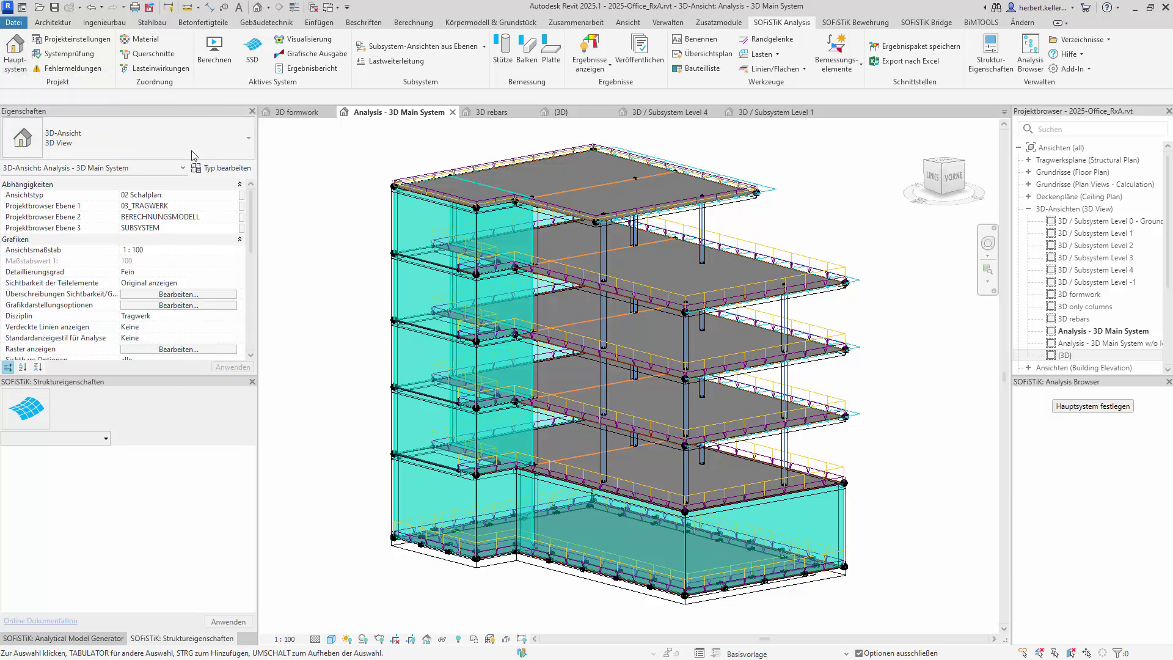
Define the main system again on the Analysis - 3D Main System view.
left_click(1093, 407)
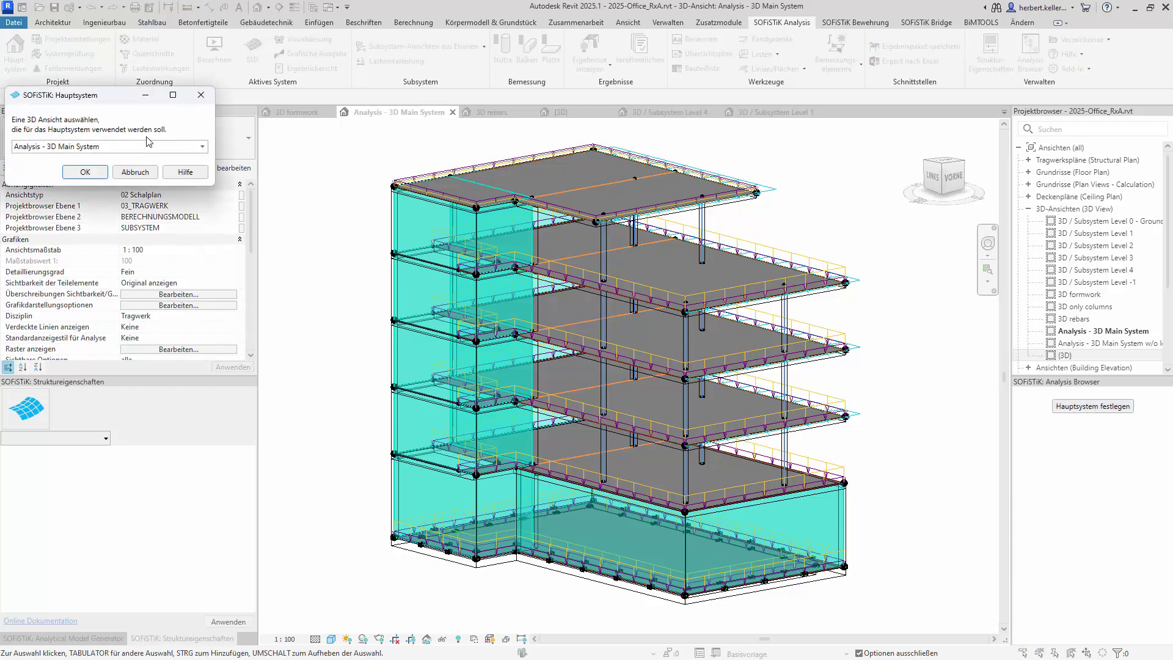
left_click(151, 146)
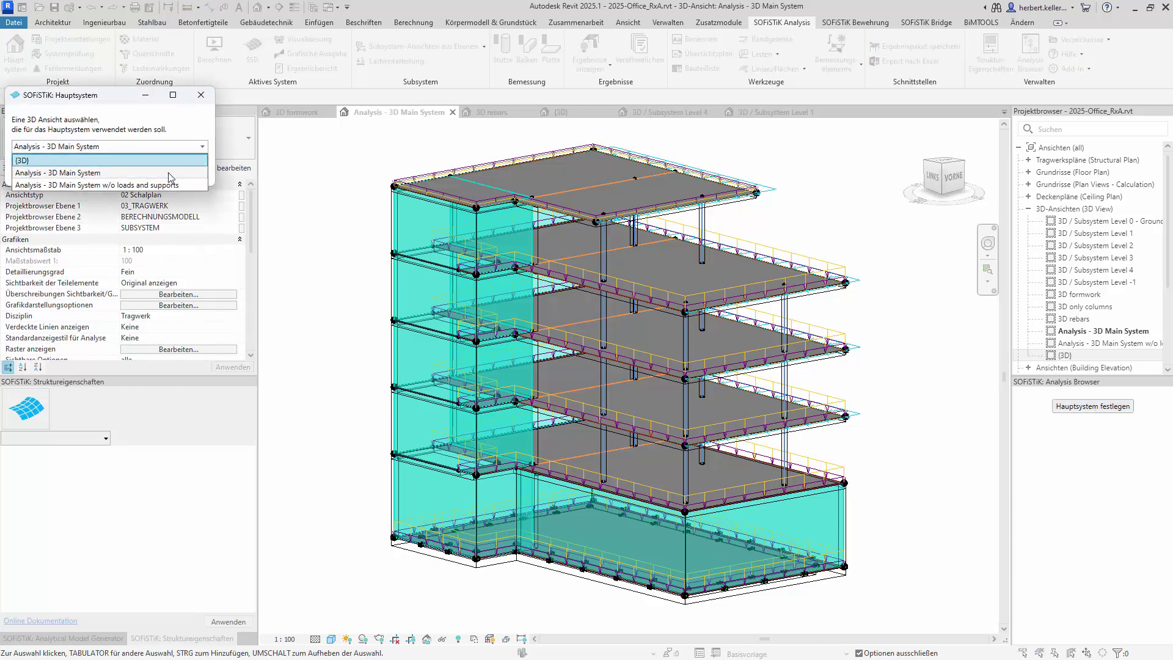
left_click(165, 173)
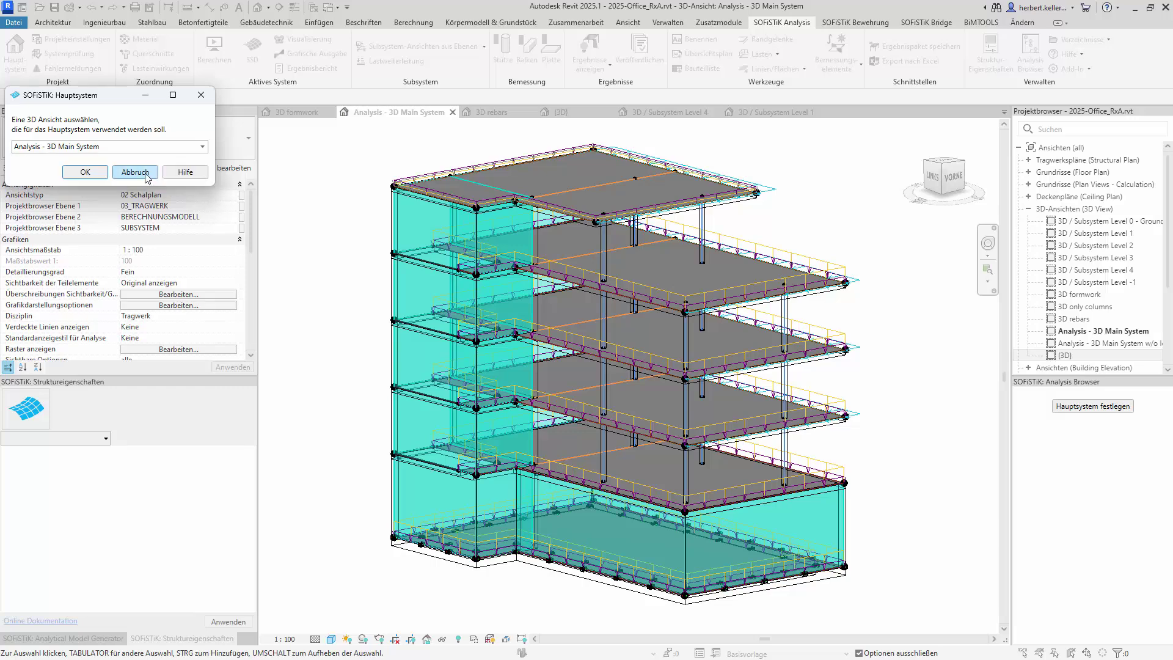
left_click(72, 173)
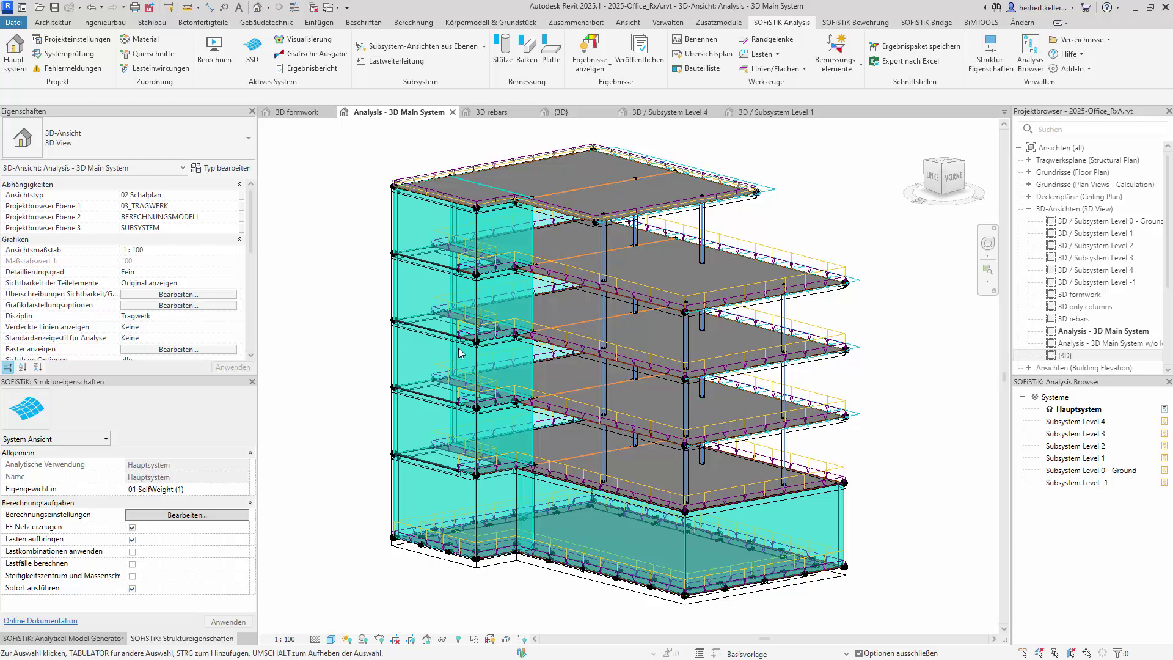
Make Subsystem Level 4 an Ebenes 2D Plattensystem and select all six subsystems, Level 4 to Level -1.
left_click(1078, 426)
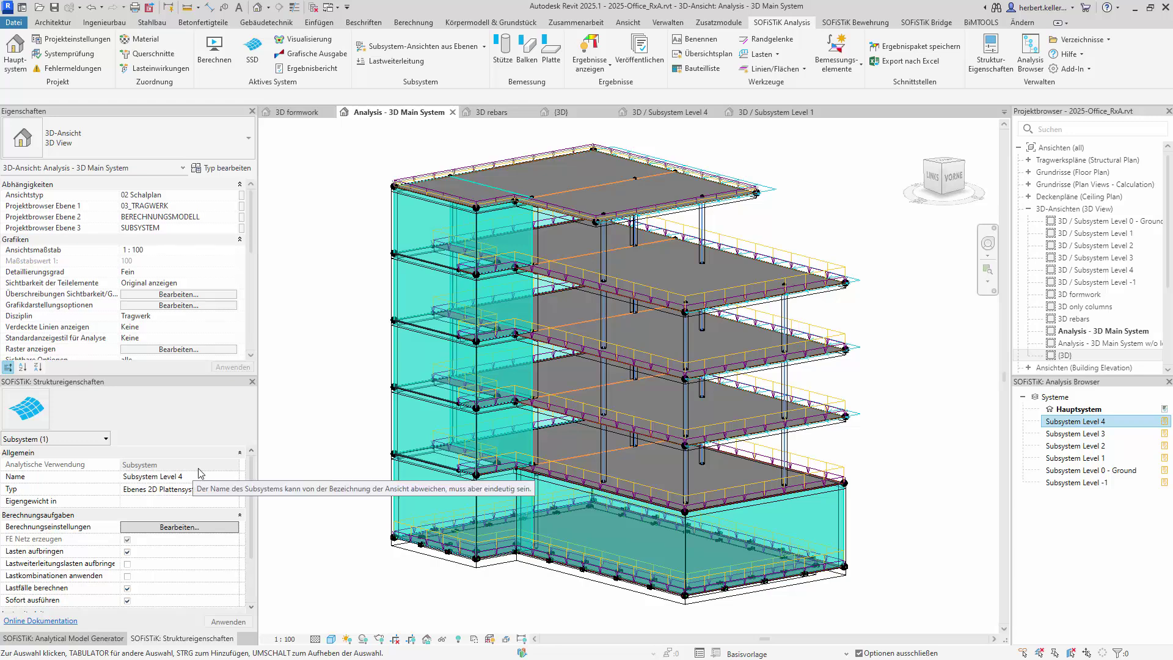
left_click(236, 489)
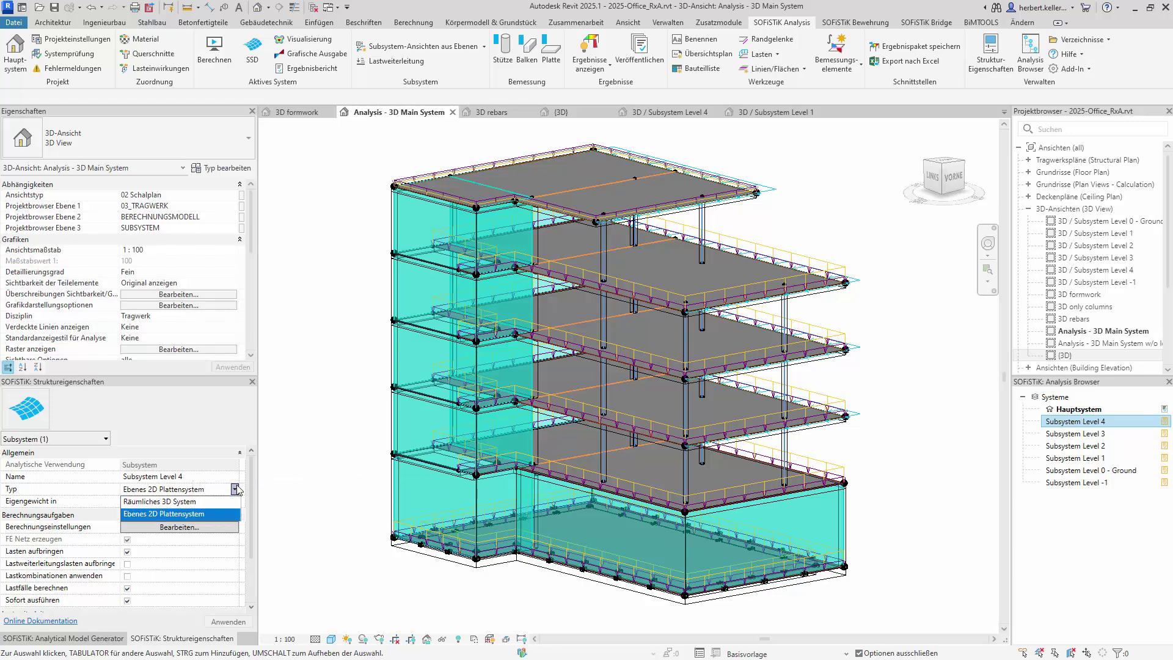
left_click(236, 489)
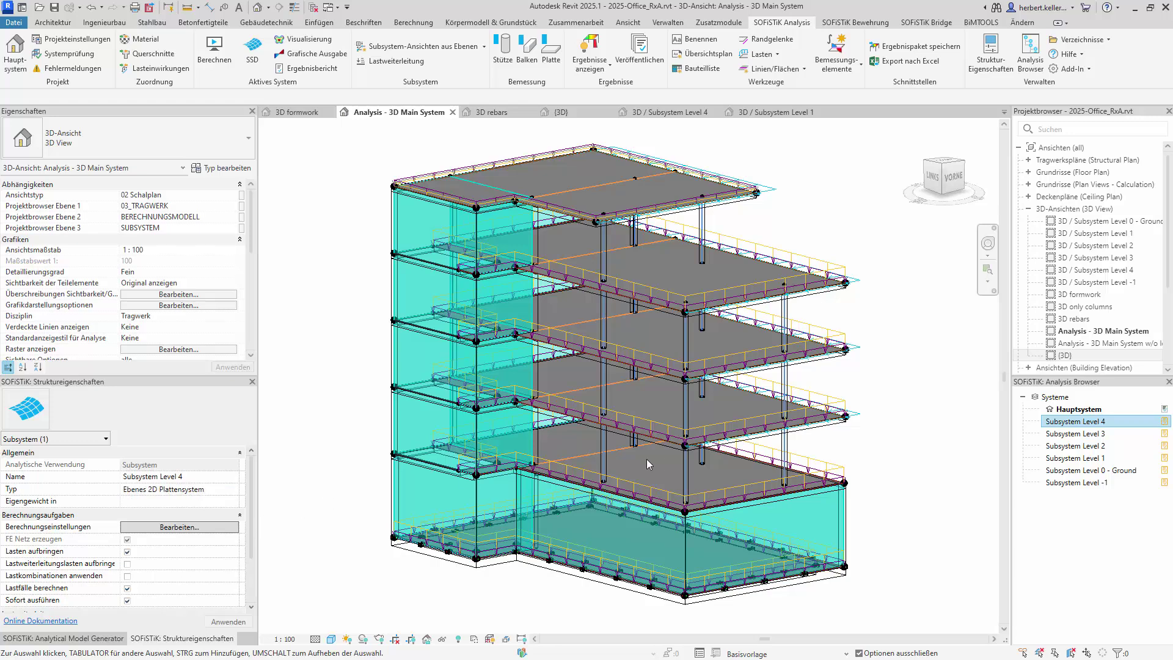
left_click(1087, 482, "shift")
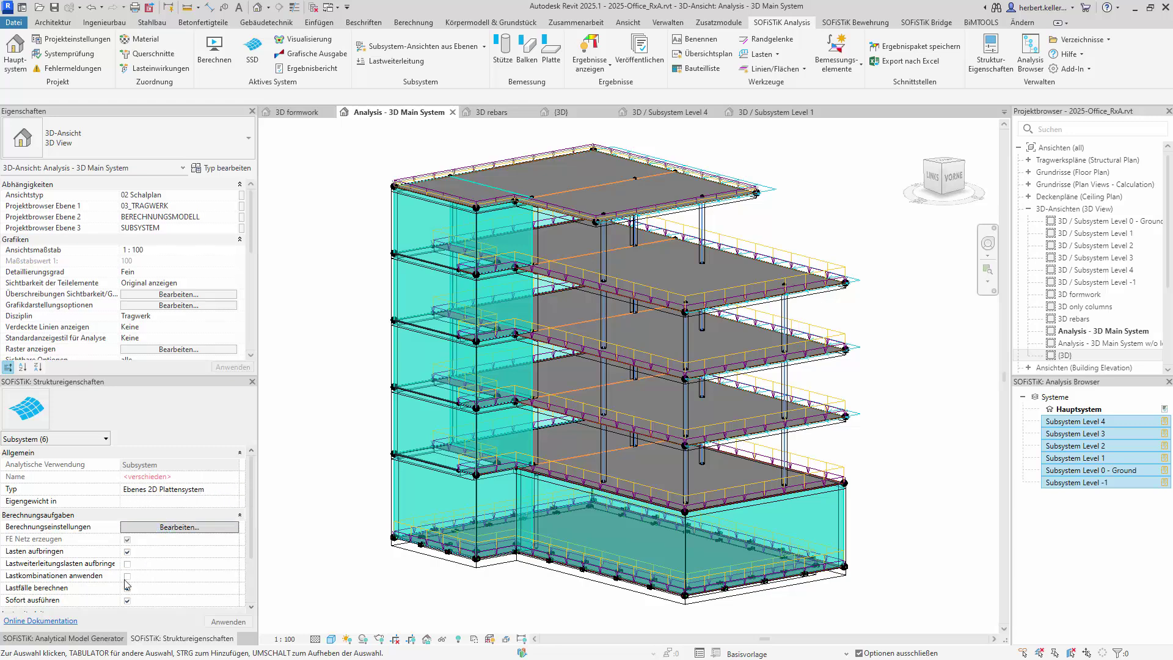
Run Berechnen on all six selected subsystems and confirm the completion message.
scroll(167, 558, "down", 3)
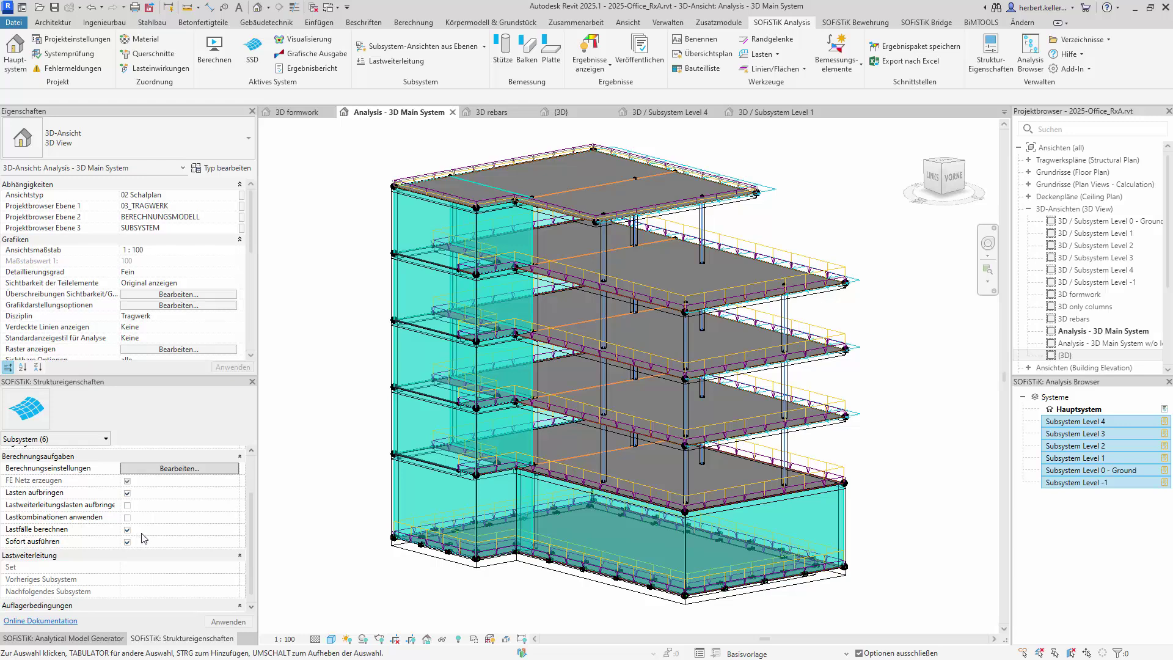
right_click(1086, 426)
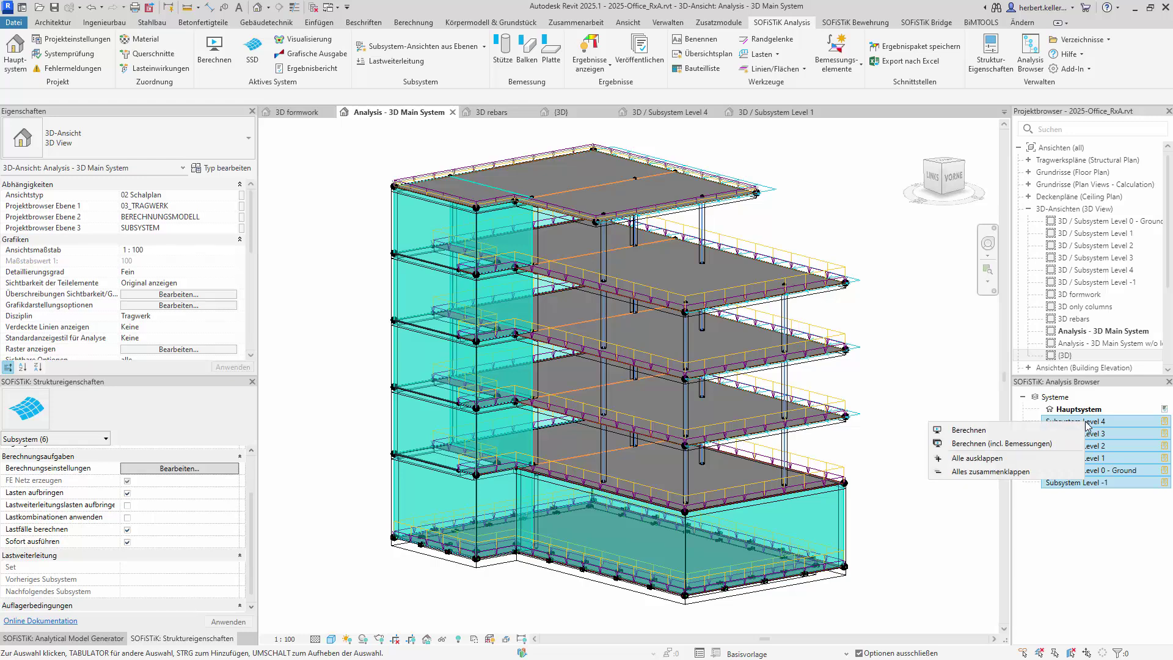
left_click(1008, 428)
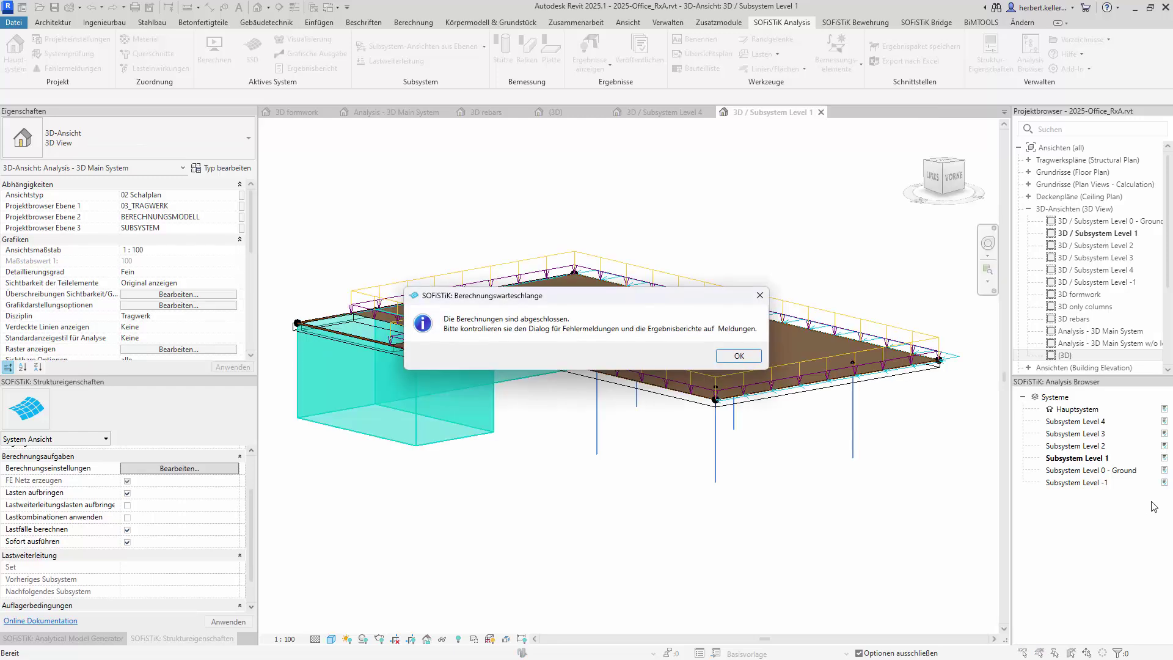
left_click(740, 357)
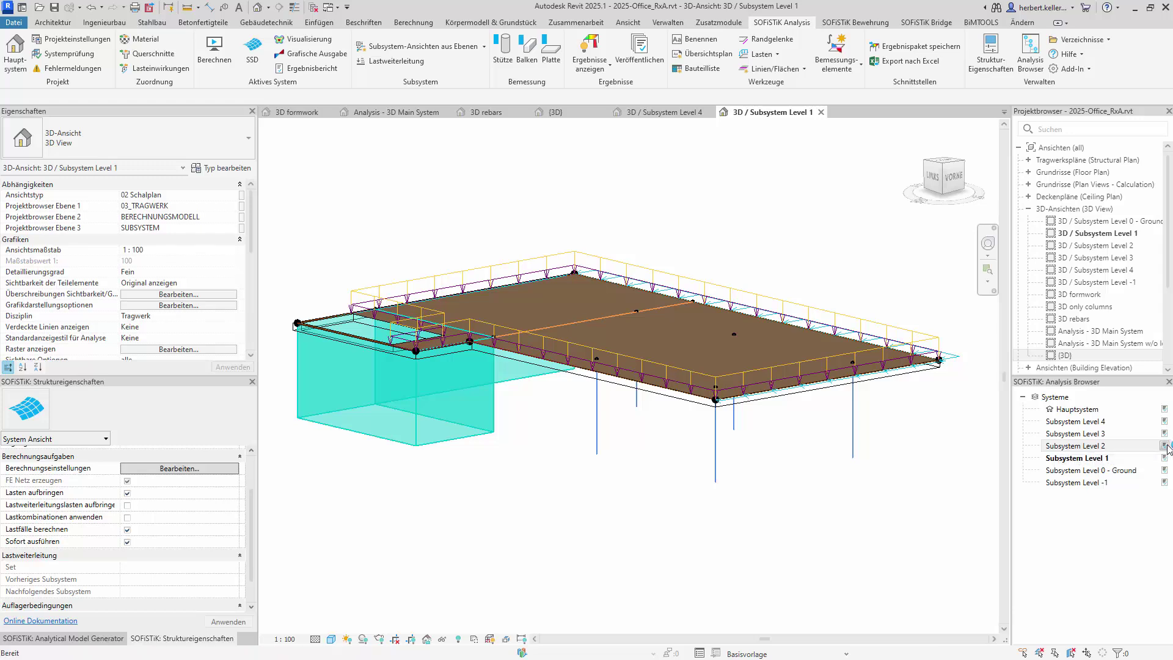
Open the Subsystem Level 2 calculation report and scroll through it.
left_click(1166, 449)
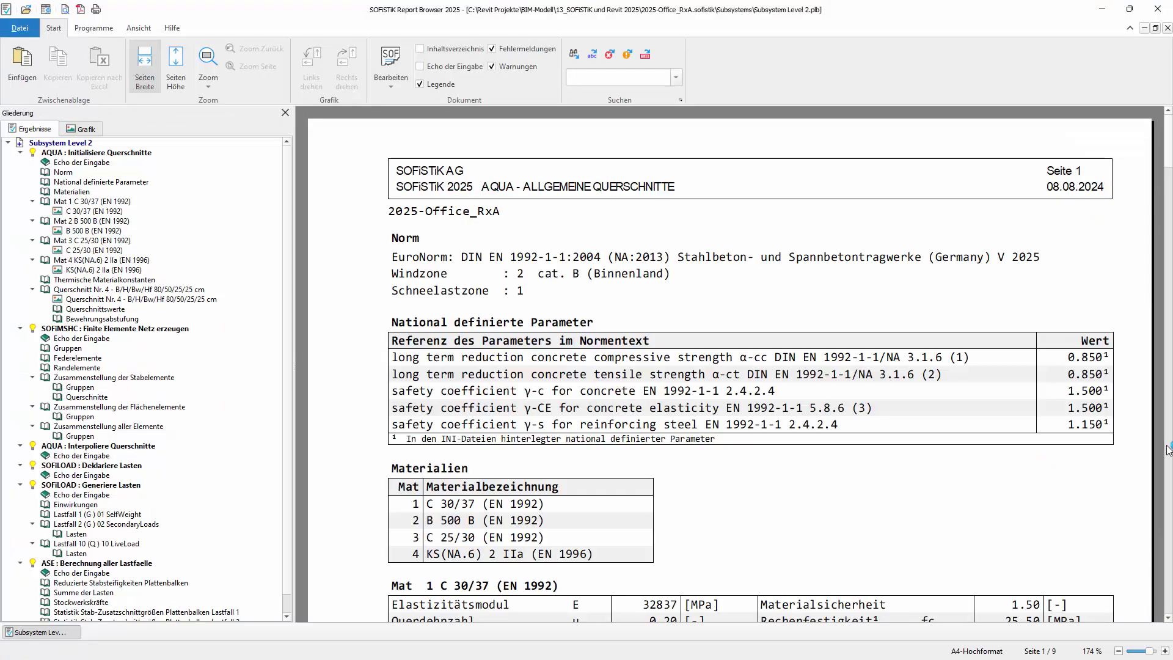
scroll(938, 391, "down", 2)
scroll(937, 391, "down", 5)
scroll(933, 387, "down", 6)
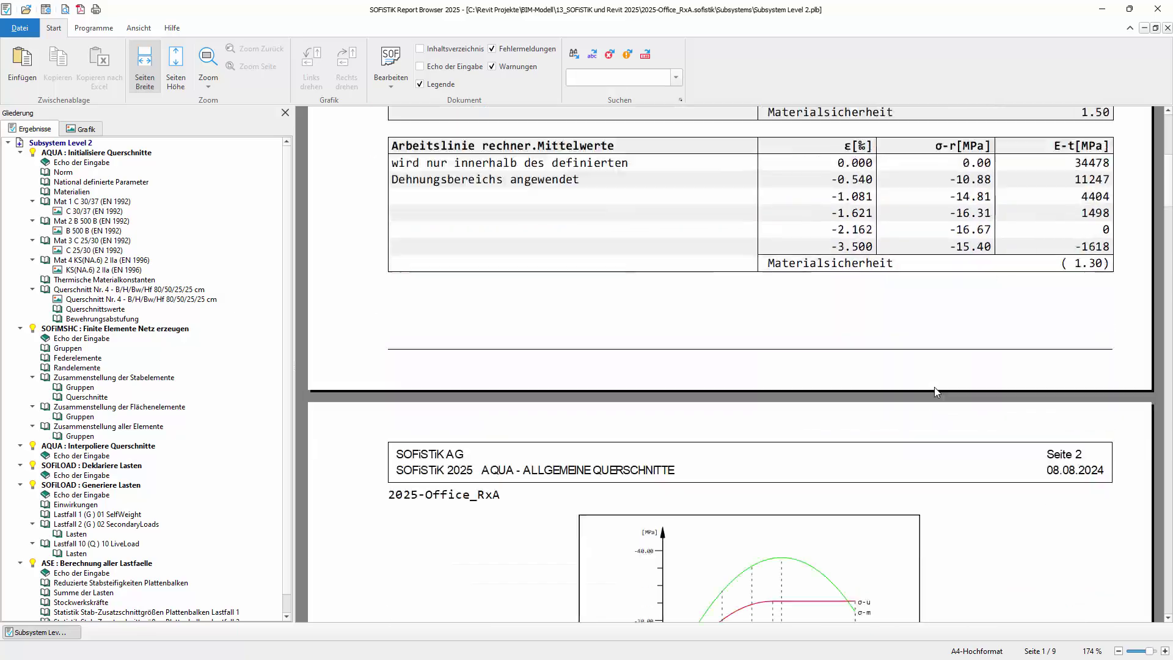
scroll(934, 387, "down", 4)
left_click(1158, 10)
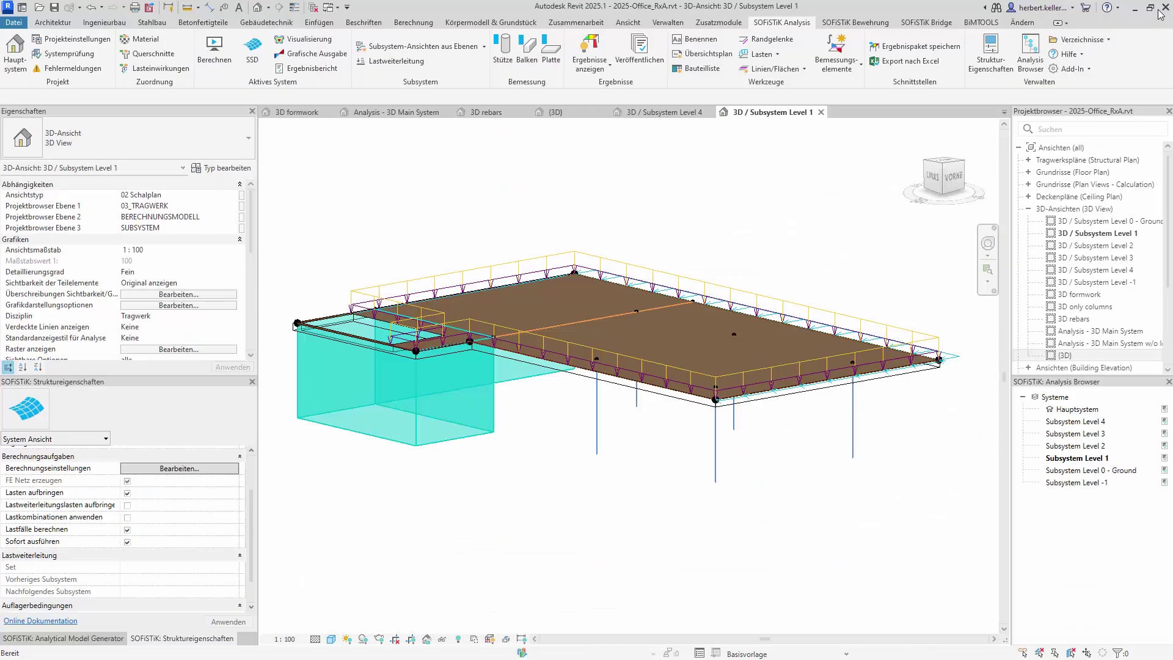